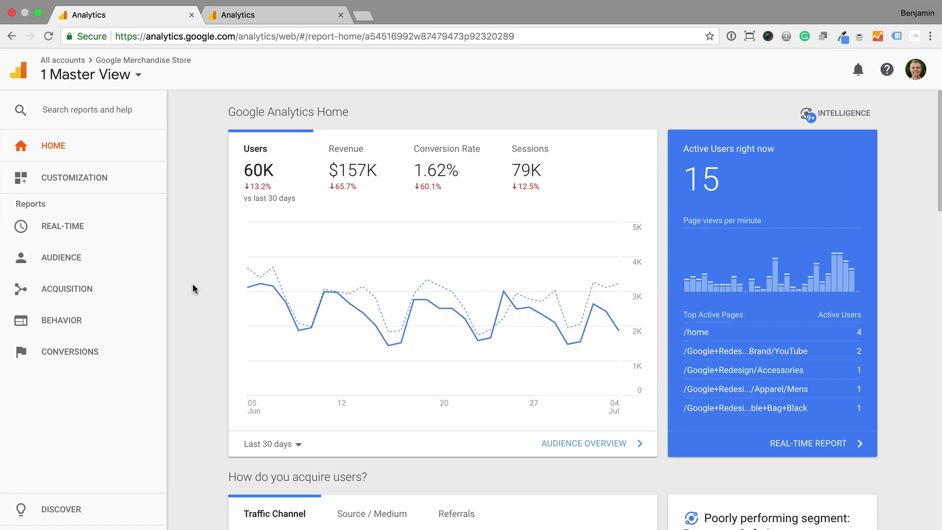
- Open the calculated metrics list in the admin settings of the Google Merchandise Store's 1 Master View
left_click(68, 513)
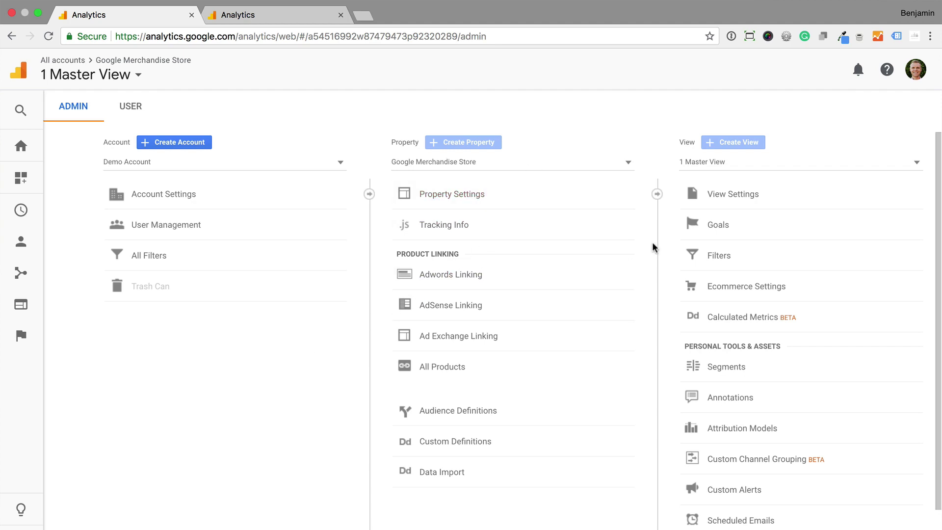
left_click(822, 328)
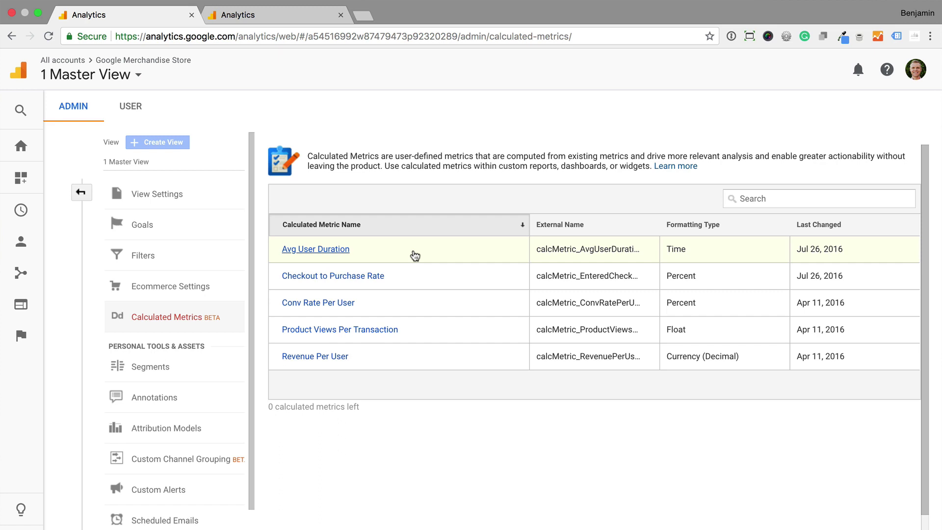
- In the Loves Data property's All Web Site Data view, start a calculated metric named User Bounce Rate with Percent formatting
left_click(306, 17)
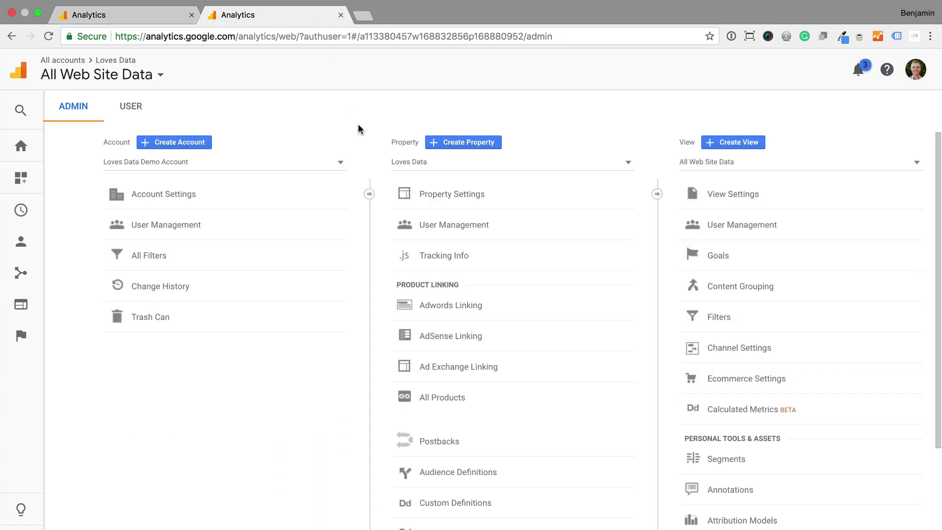
left_click(782, 410)
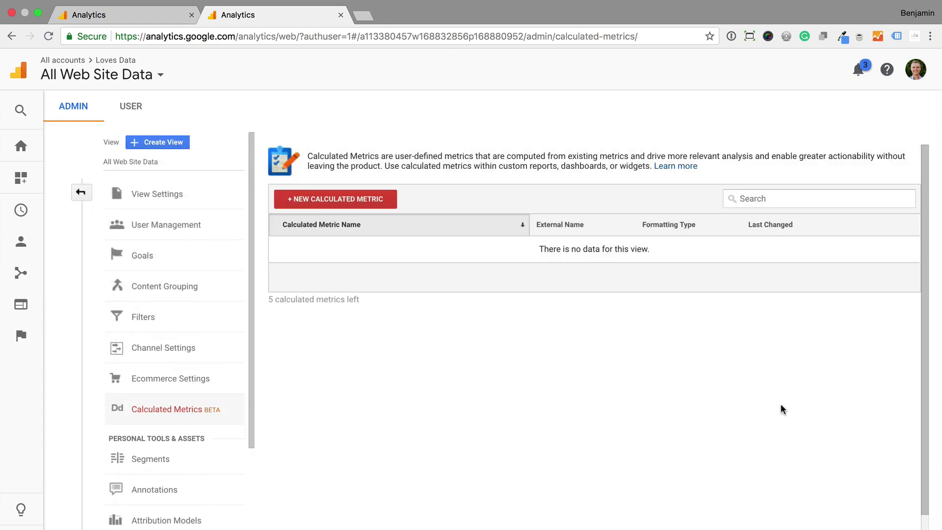
left_click(388, 204)
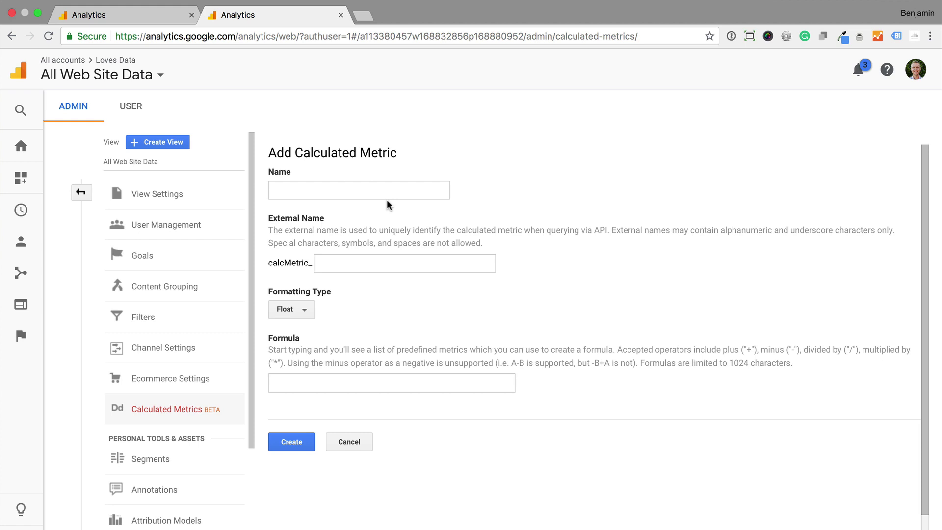
left_click(385, 189)
type("User Bo")
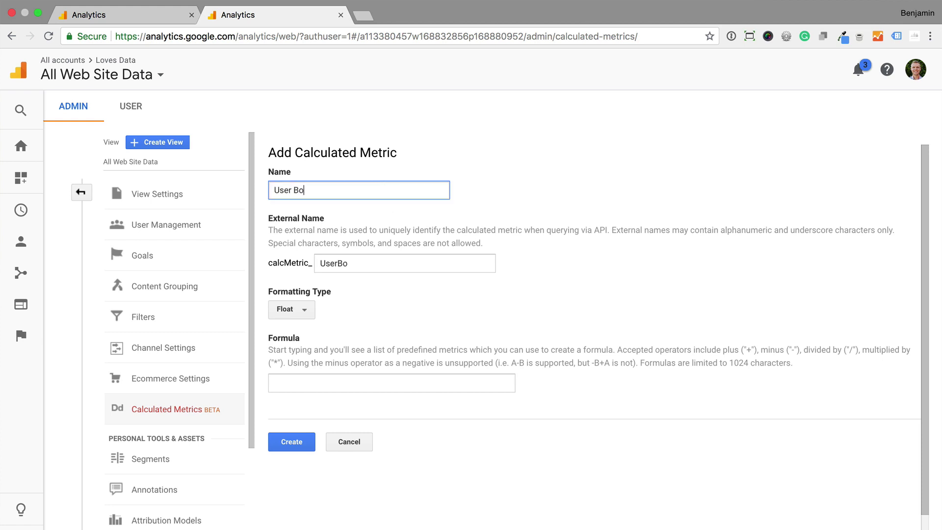
type("unce Rate")
left_click(308, 310)
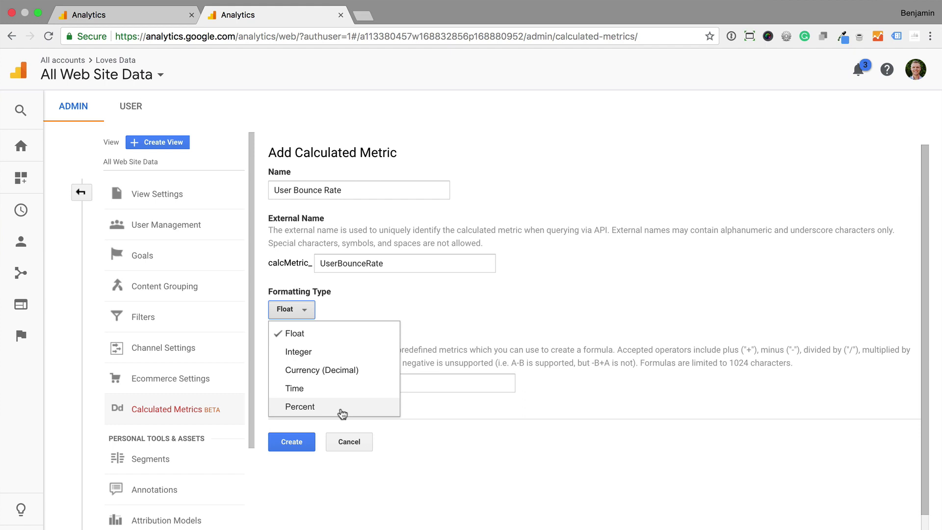
left_click(314, 406)
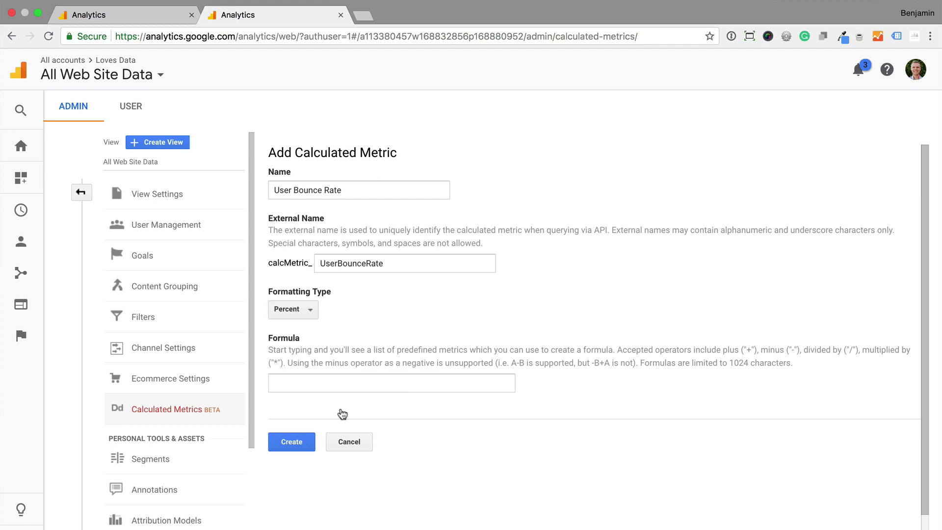
- Set the User Bounce Rate formula to {{Bounces}} / {{Users}} and create the metric
left_click(336, 385)
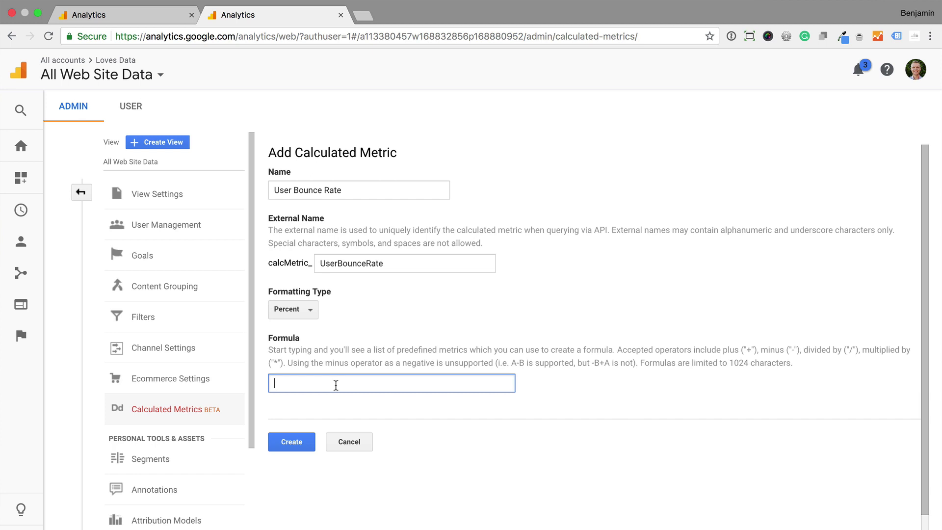
type("boun")
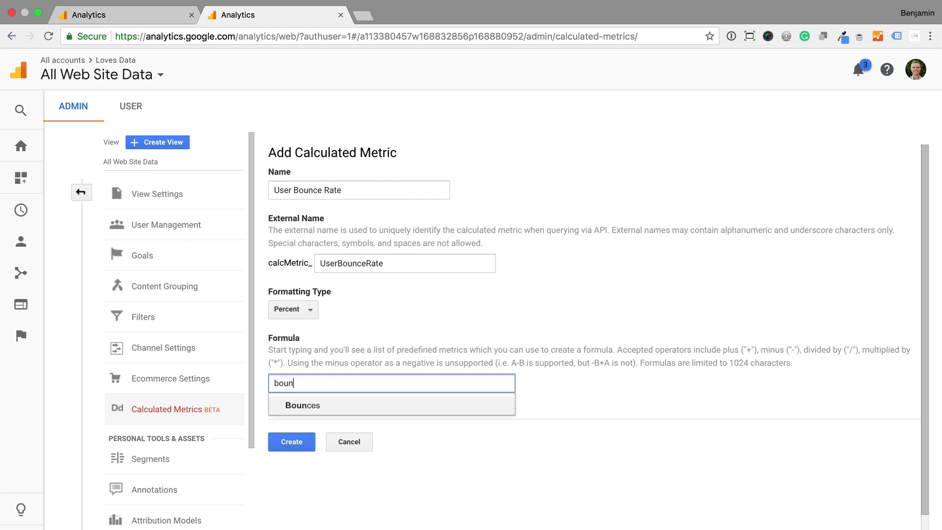
left_click(338, 409)
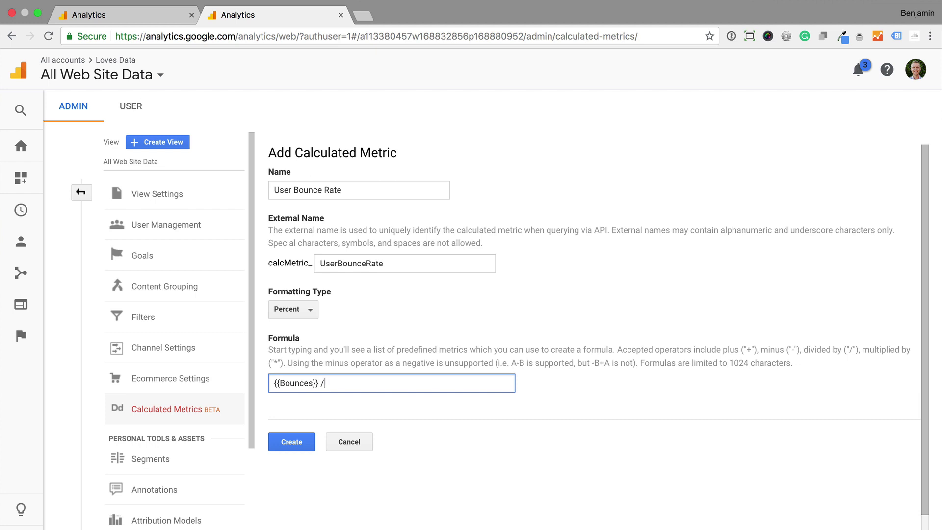
type("/us")
key("BackSpace")
type("ser")
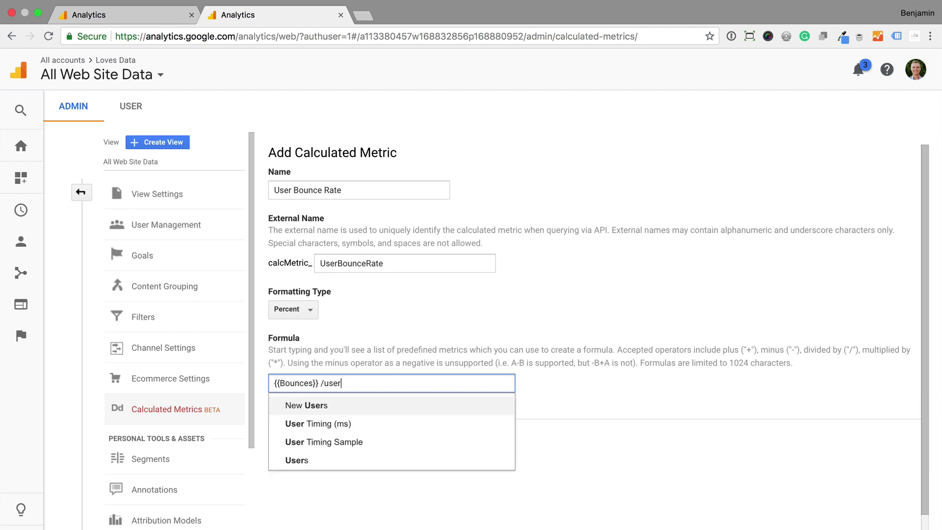
left_click(330, 458)
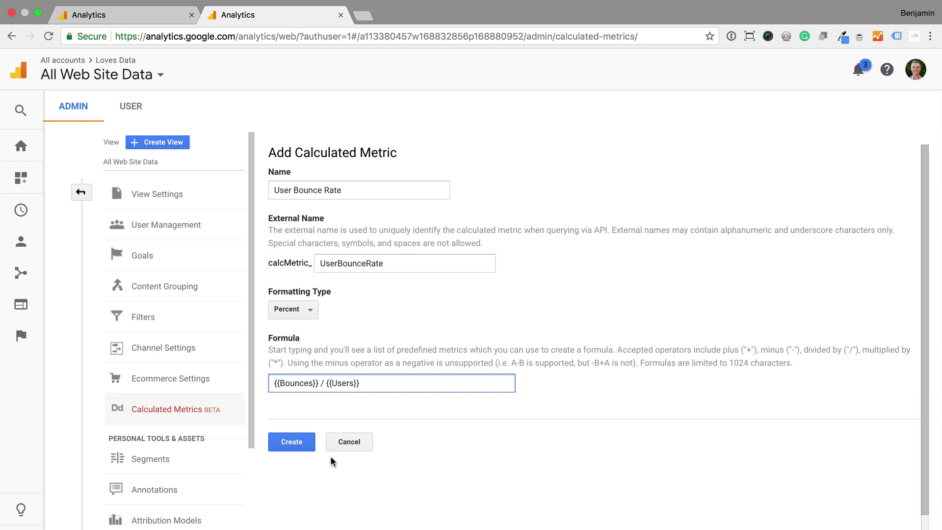
left_click(307, 445)
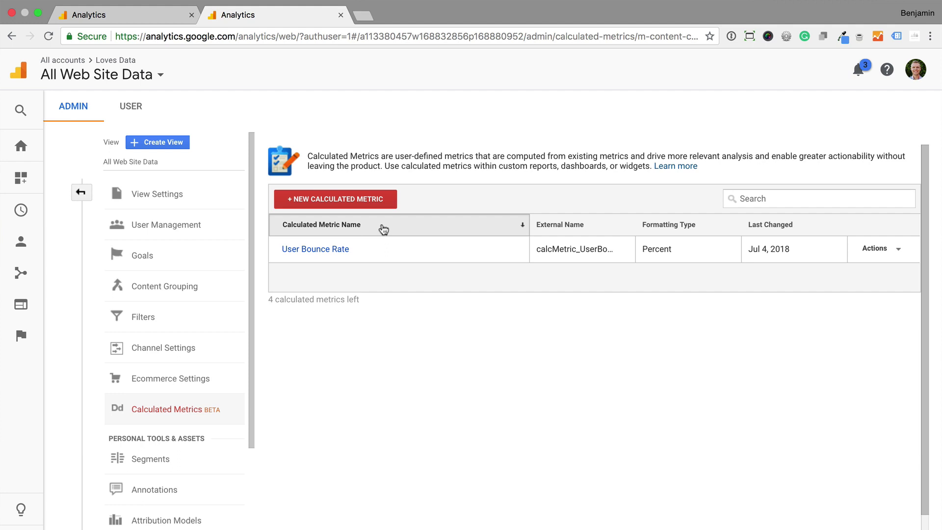
- Start another calculated metric named User Goal Conversion Rate with the Percent formatting type
left_click(387, 200)
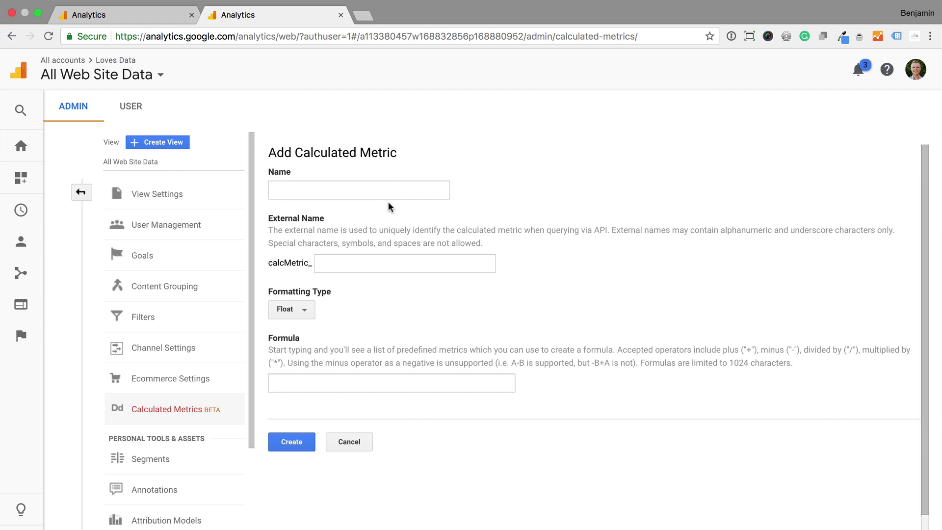
left_click(384, 191)
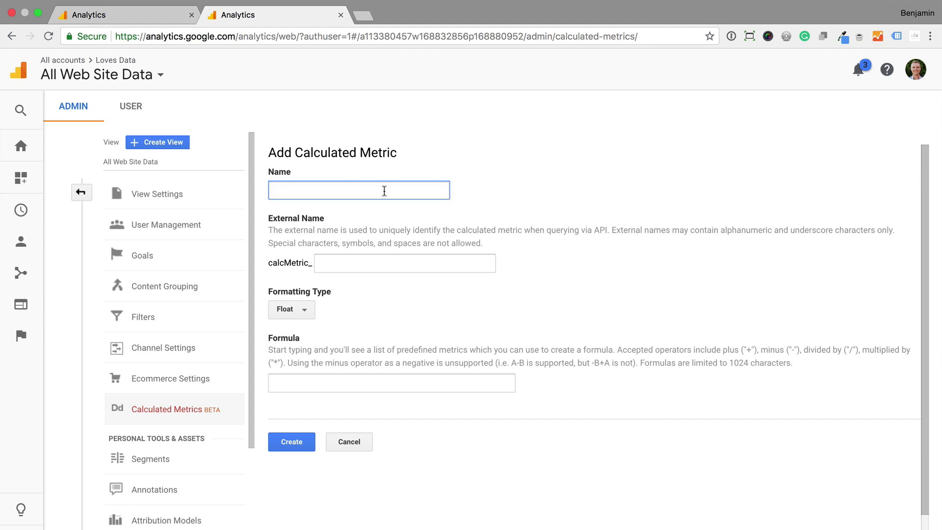
type("User Goal Conversion Rate")
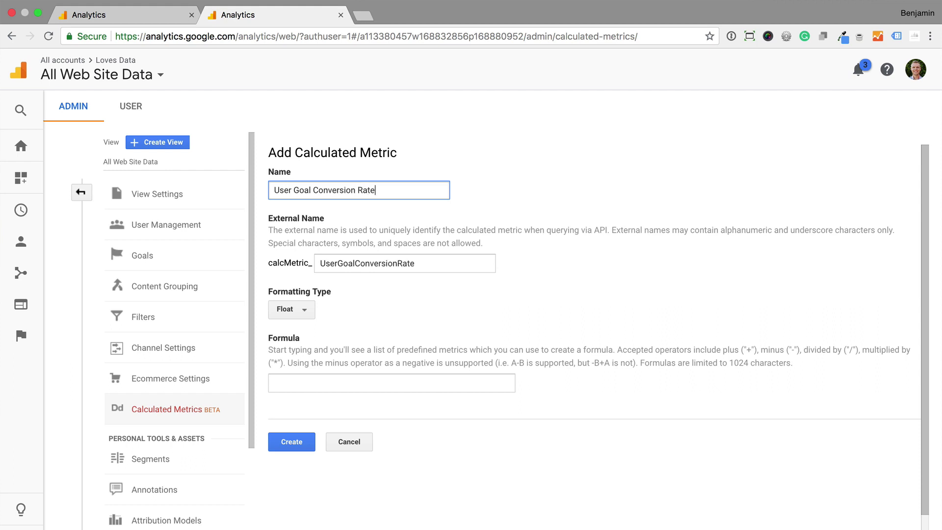
left_click(293, 310)
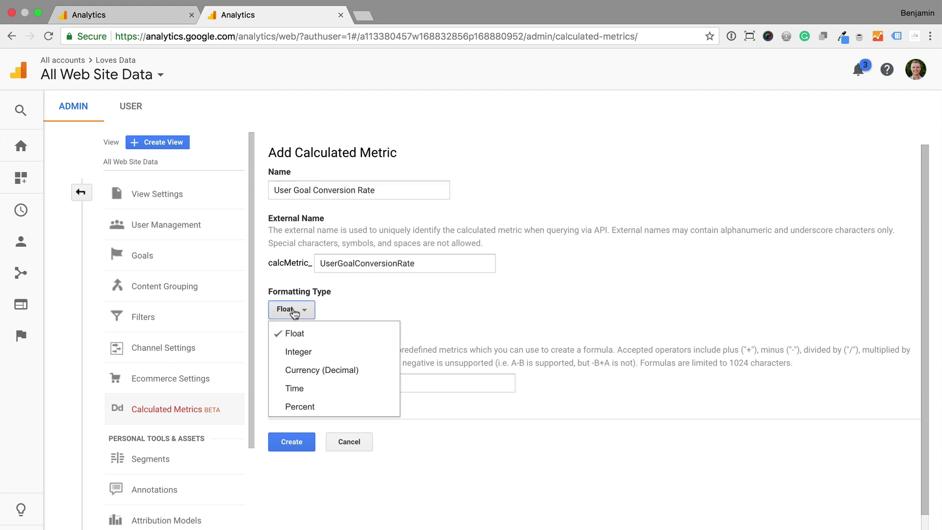
left_click(311, 406)
- Set the User Goal Conversion Rate formula to {{Goal Completions}} / {{Users}} and create the metric
left_click(306, 383)
type("goal comp")
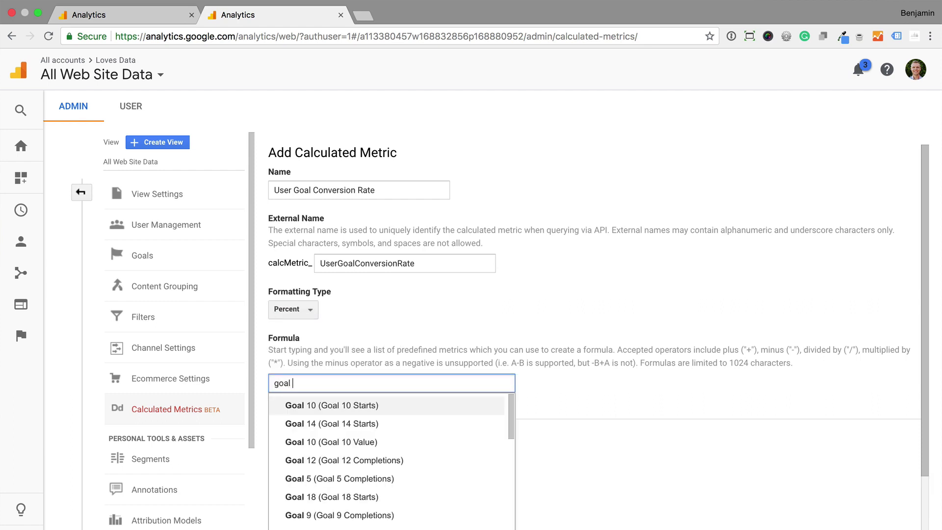
left_click(315, 408)
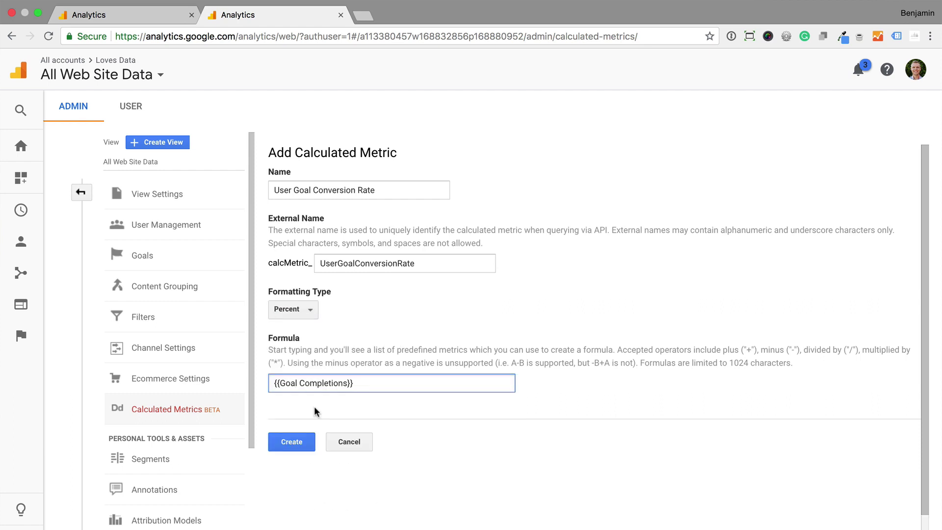
type("/users")
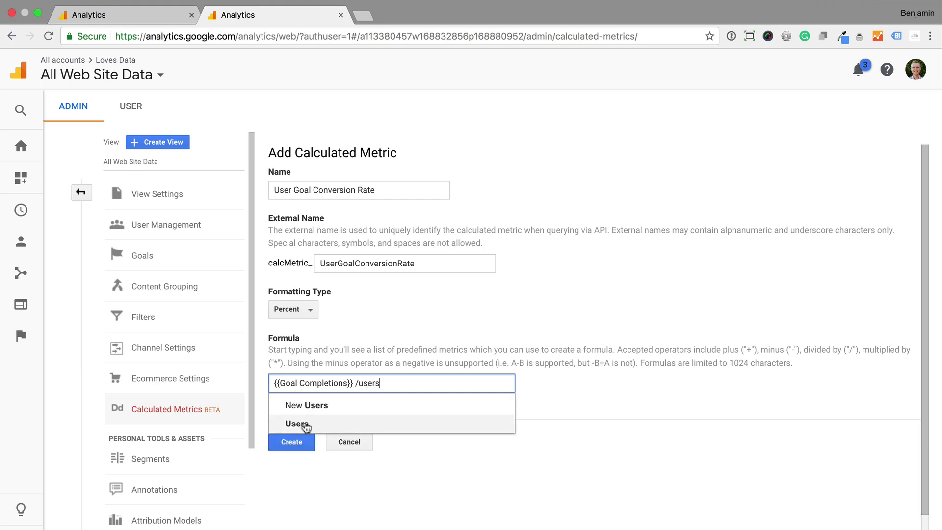
left_click(305, 425)
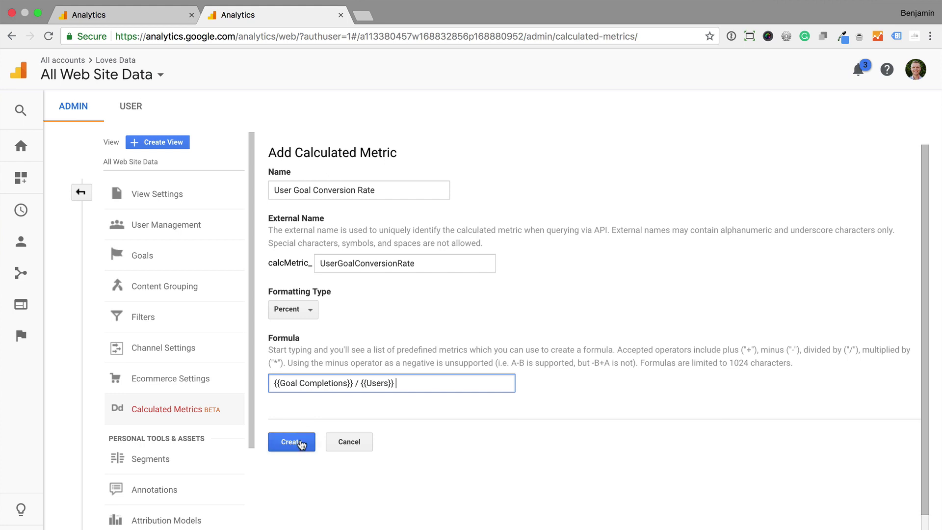
left_click(302, 445)
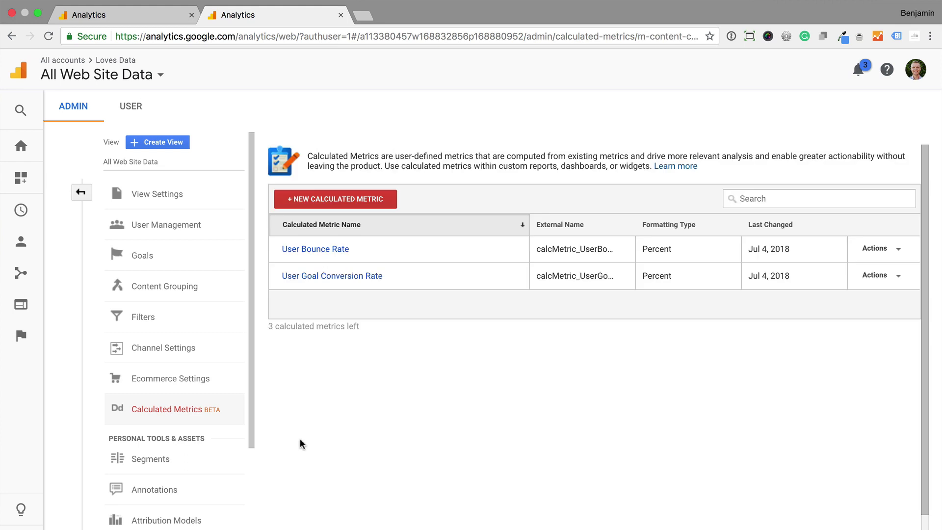
- Start a third calculated metric named Page Navigations with the Integer formatting type
left_click(389, 205)
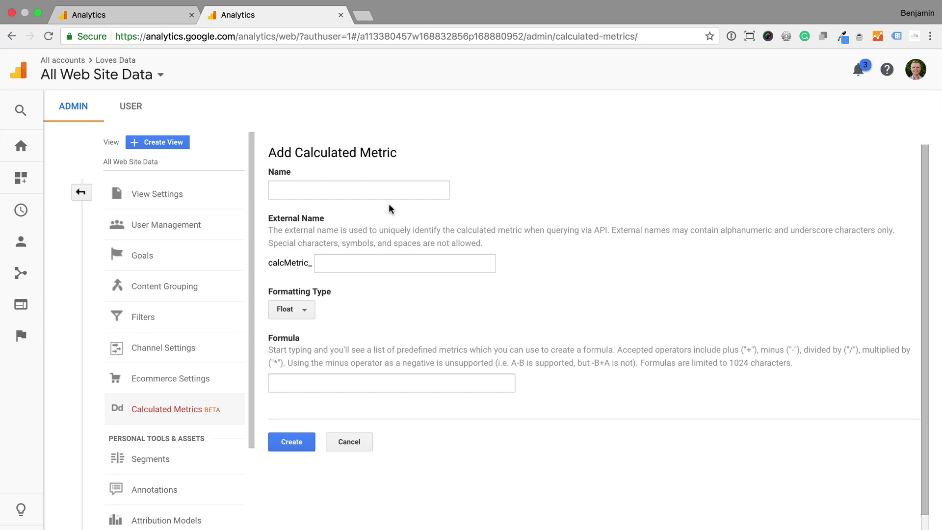
left_click(441, 189)
type("Page")
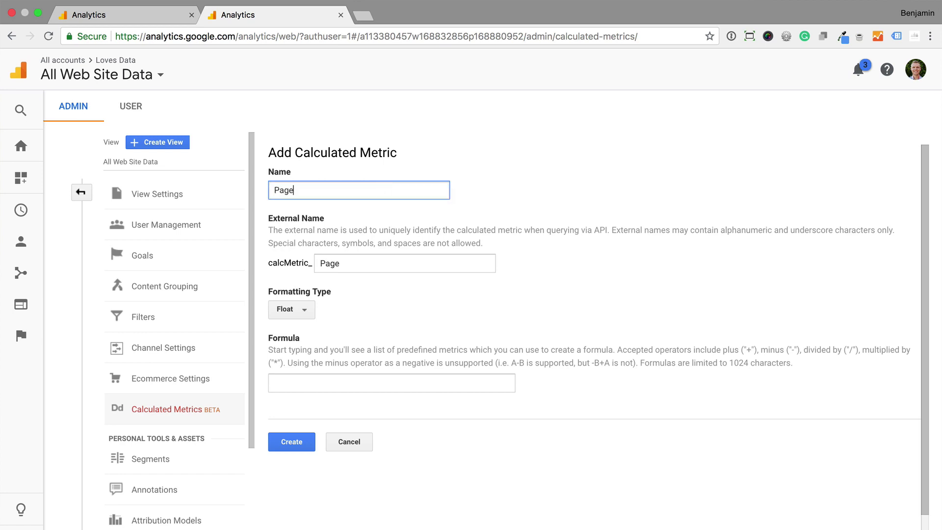
type(" Navigations")
left_click(303, 311)
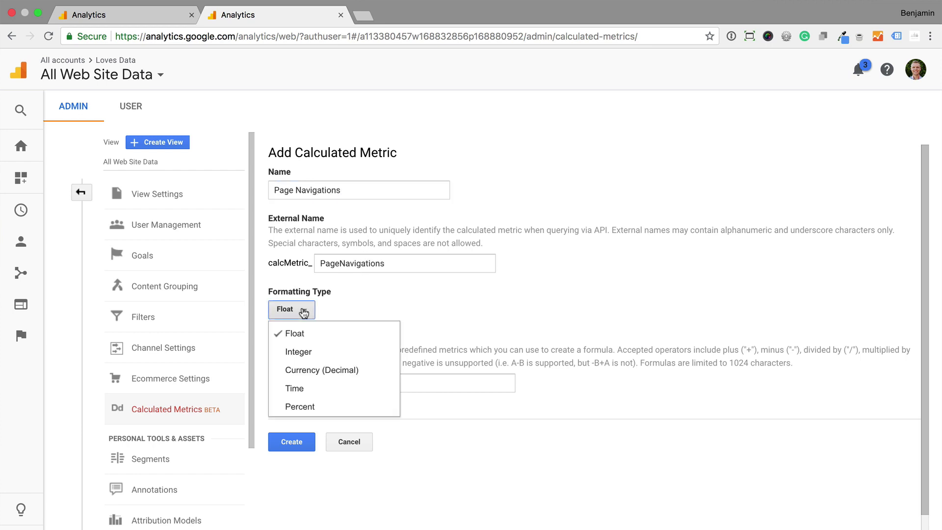
left_click(339, 349)
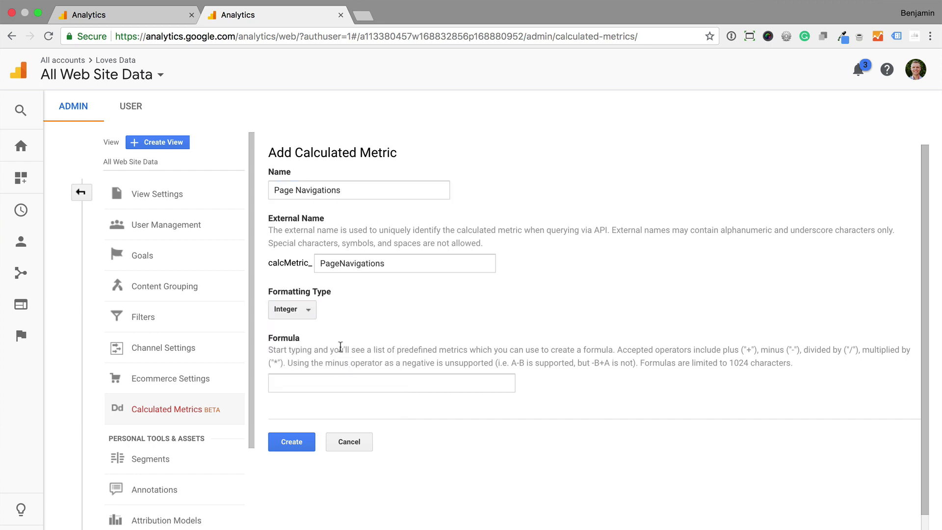
- Set the Page Navigations formula to {{Unique Pageviews}} - {{Entrances}} and create the metric
left_click(319, 386)
type("unique page")
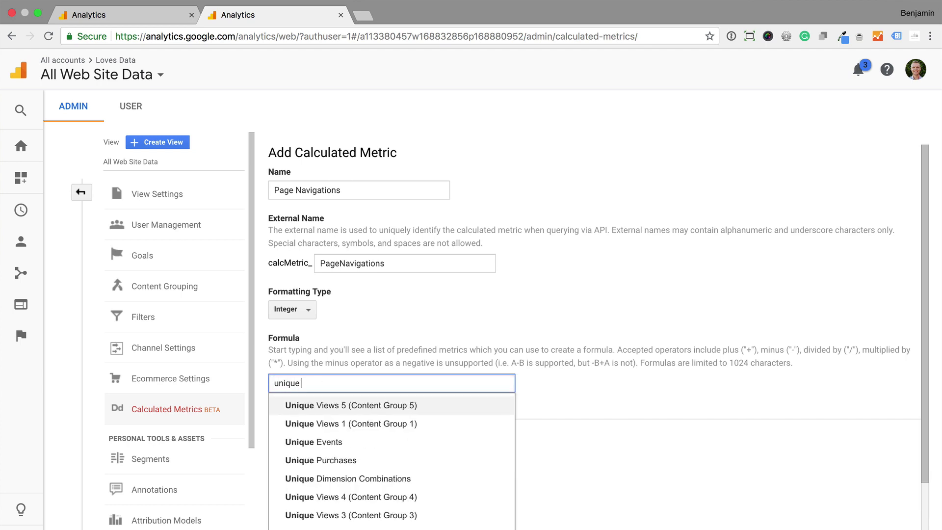
left_click(322, 411)
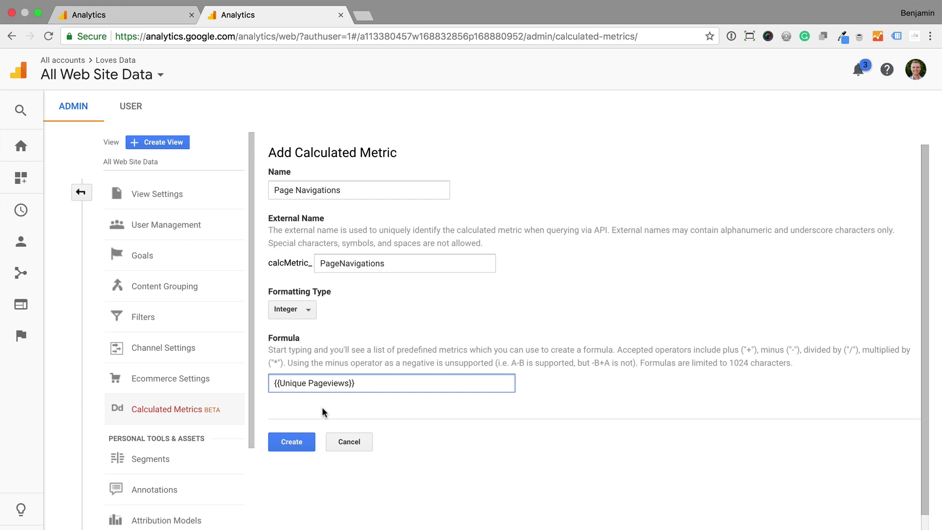
type("-entran")
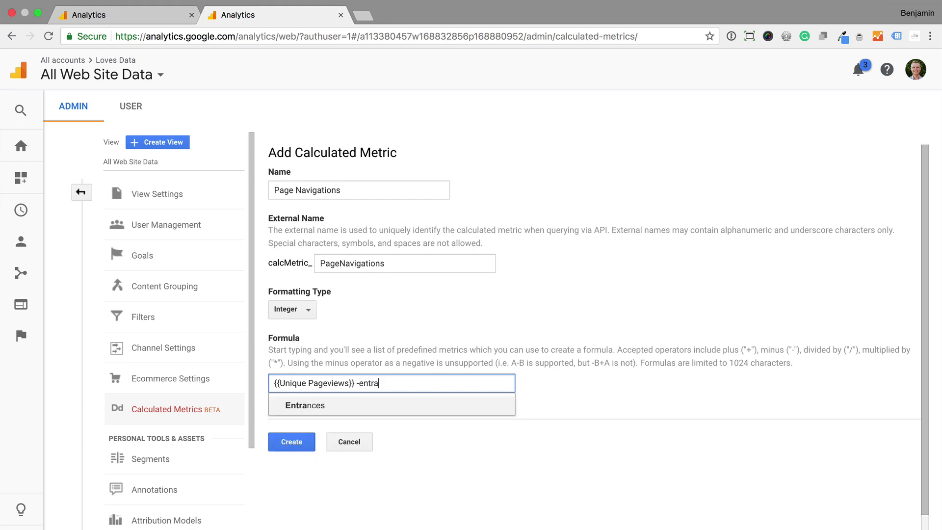
left_click(302, 408)
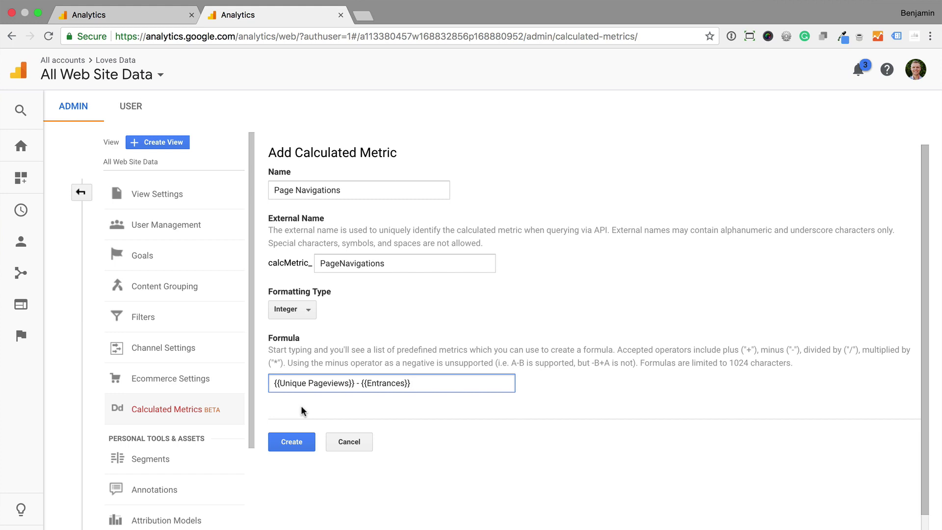
left_click(292, 442)
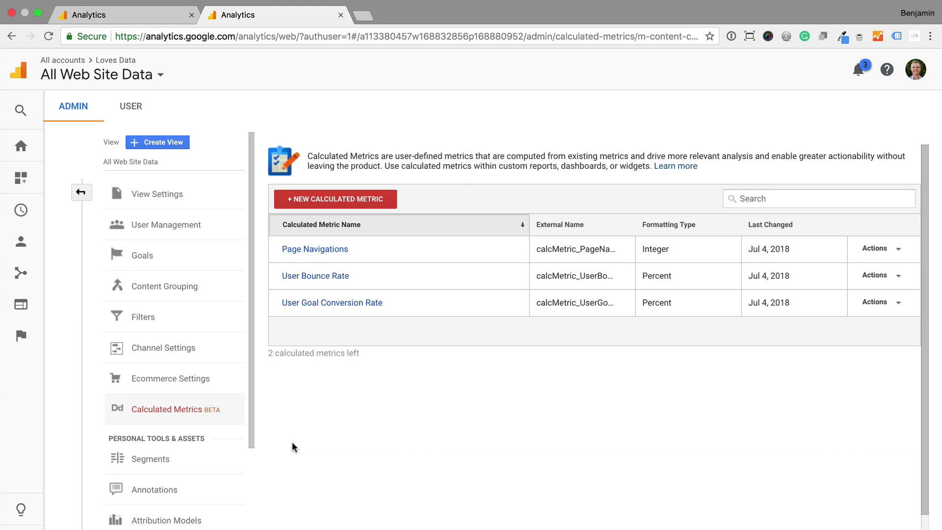